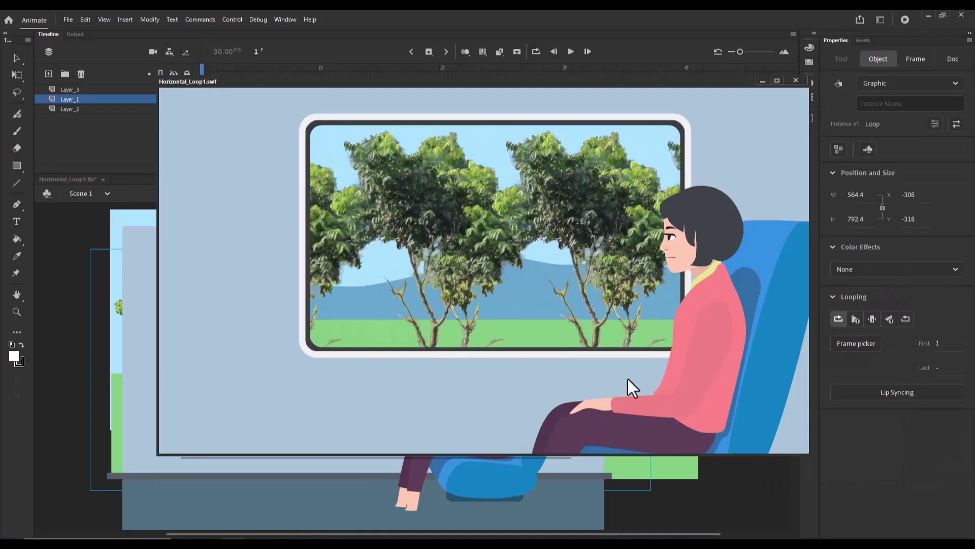
# - Close the SWF loop preview window to get back to the stage
pyautogui.click(796, 80)
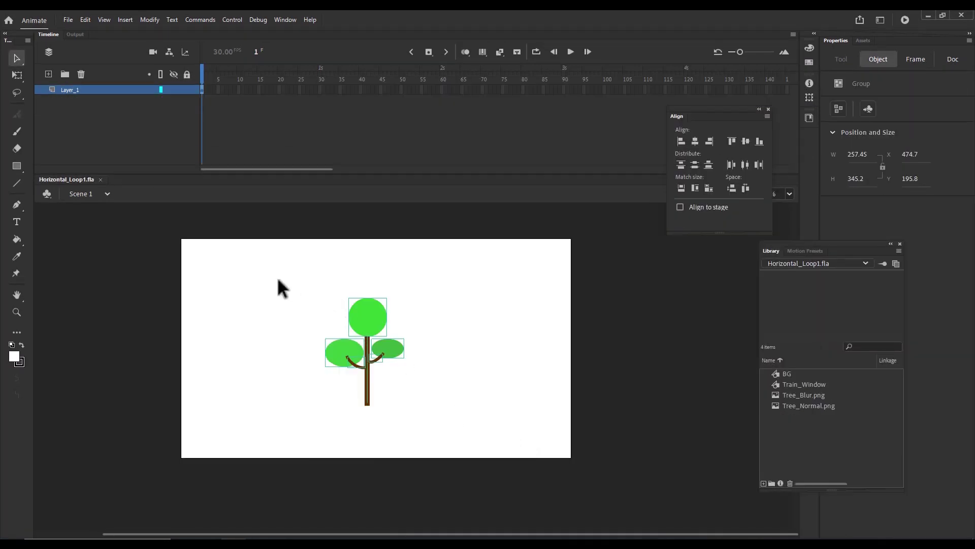
# - Convert the tree into a graphic symbol named Tree
pyautogui.moveTo(277, 277); pyautogui.dragTo(480, 446)
pyautogui.press('F8')
pyautogui.click(550, 253)
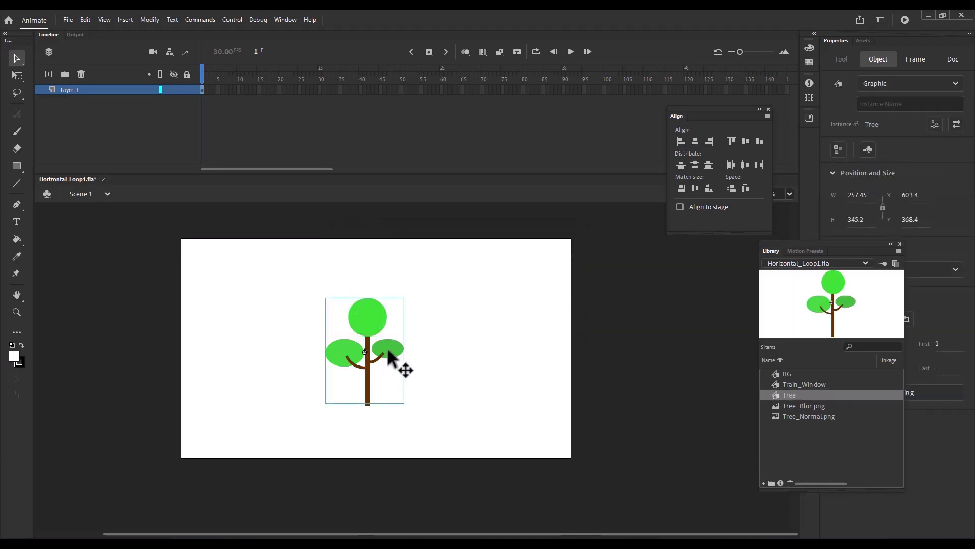
# - Lay out five tree copies, one off each stage edge, spaced evenly horizontally
pyautogui.moveTo(390, 354)
pyautogui.mouseDown()
pyautogui.moveTo(129, 352)
pyautogui.moveTo(385, 363)
pyautogui.moveTo(482, 349)
pyautogui.moveTo(644, 350)
pyautogui.moveTo(655, 333)
pyautogui.mouseUp()
pyautogui.keyDown('alt'); pyautogui.moveTo(679, 308); pyautogui.dragTo(75, 433); pyautogui.keyUp('alt')
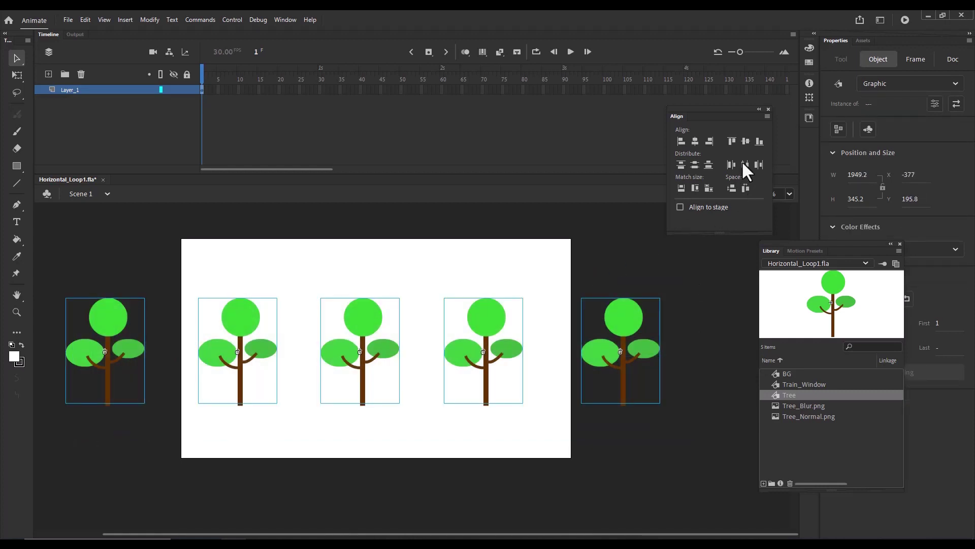
pyautogui.click(741, 161)
# - Distribute the trees to separate layers, extending them and moving keyframes to frame 21
pyautogui.hotkey('ctrl', 'shift', 'd')
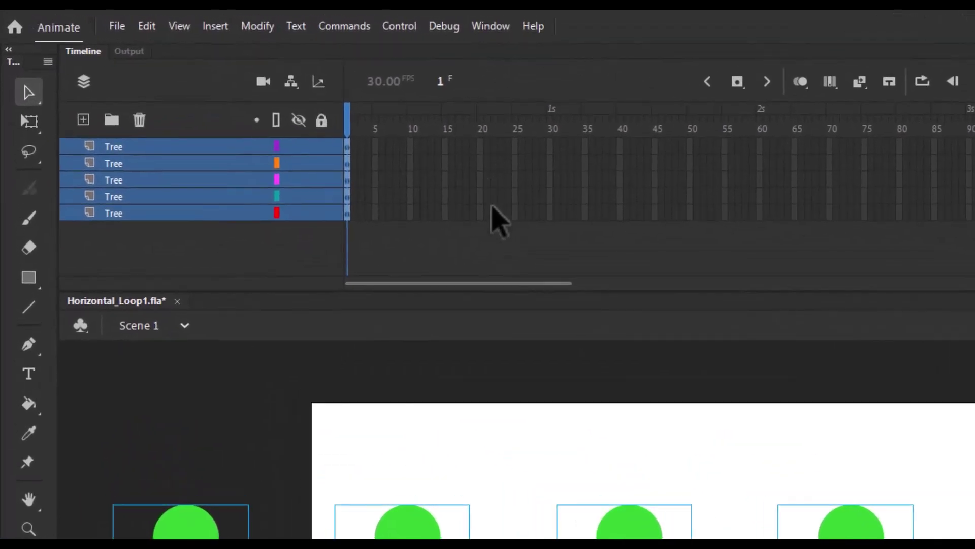
pyautogui.click(492, 201)
pyautogui.press('F5')
pyautogui.moveTo(348, 144)
pyautogui.mouseDown()
pyautogui.moveTo(352, 212)
pyautogui.moveTo(349, 203)
pyautogui.mouseUp()
pyautogui.moveTo(349, 202); pyautogui.dragTo(491, 221)
# - Delete the top tree layer, leaving four tree layers
pyautogui.click(375, 147)
pyautogui.click(139, 119)
pyautogui.moveTo(369, 153); pyautogui.dragTo(388, 197)
# - Create classic tweens on the selected frames of all four tree layers
pyautogui.rightClick(388, 200)
pyautogui.click(412, 207)
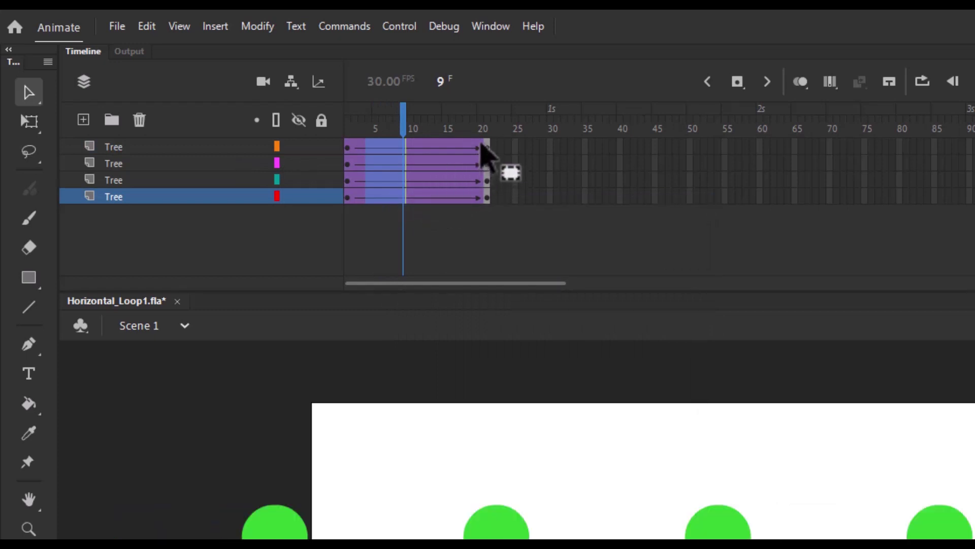